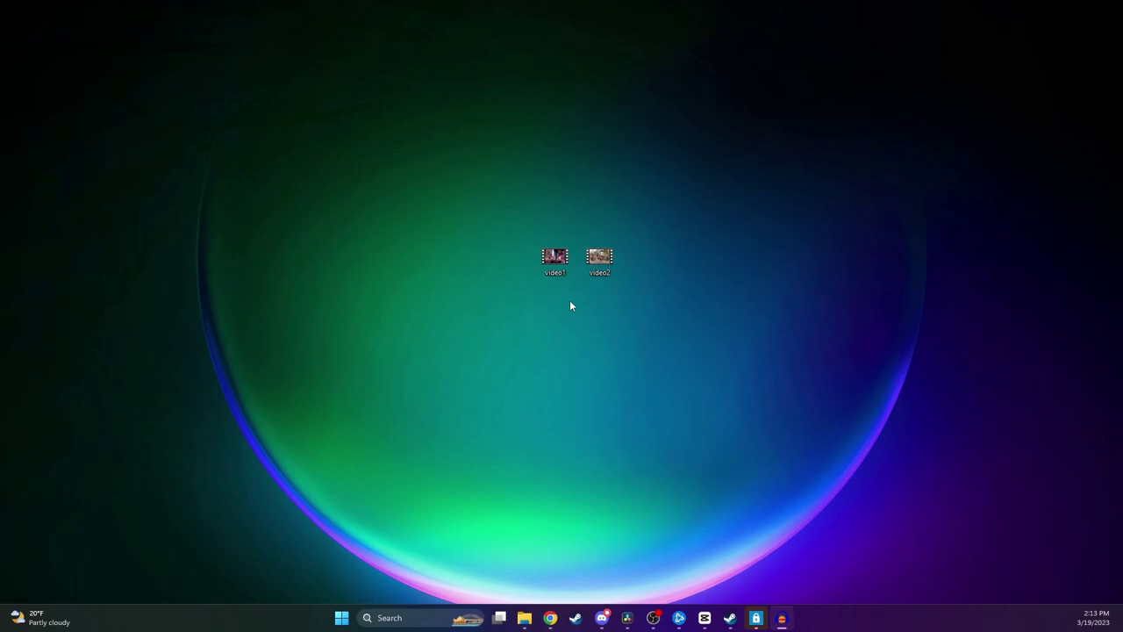
Search Windows for 'clipchamp', then replace the query with 'store'.
left_click(402, 619)
type("cli")
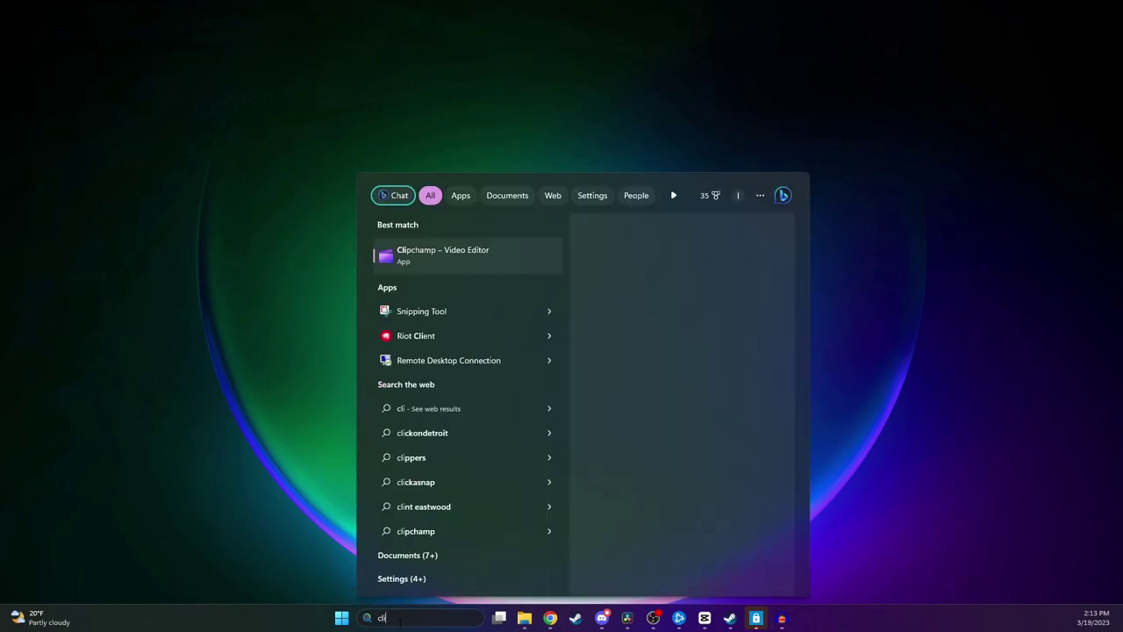
type("pchamp")
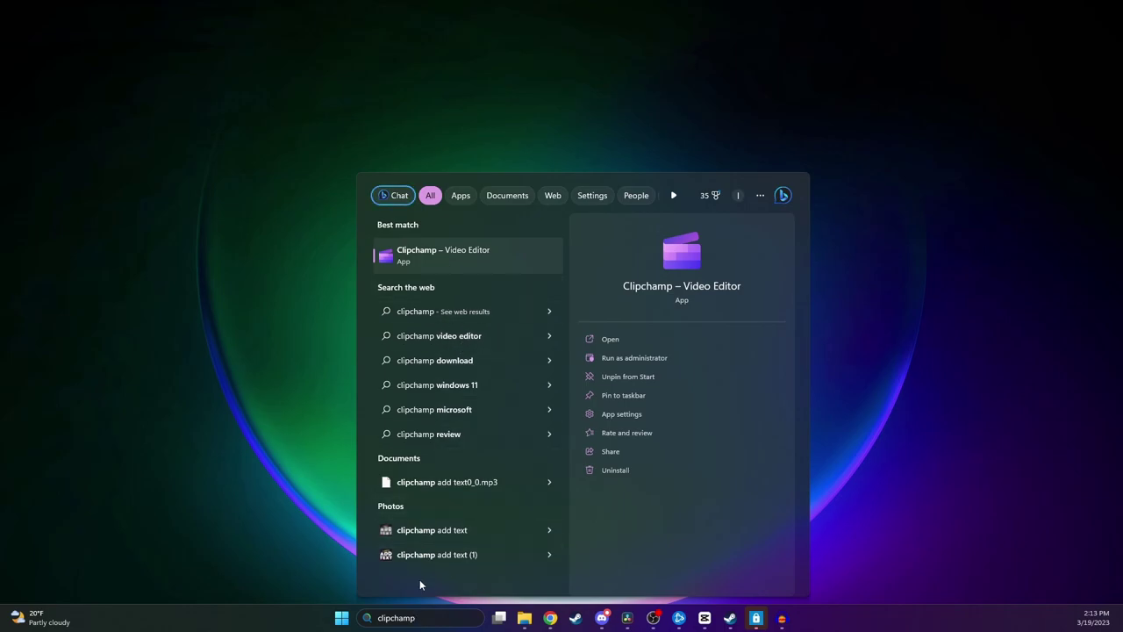
key("BackSpace")
key("BackSpace")
key("BackSpace")
key("BackSpace")
key("BackSpace")
key("BackSpace")
key("BackSpace")
key("BackSpace")
key("BackSpace")
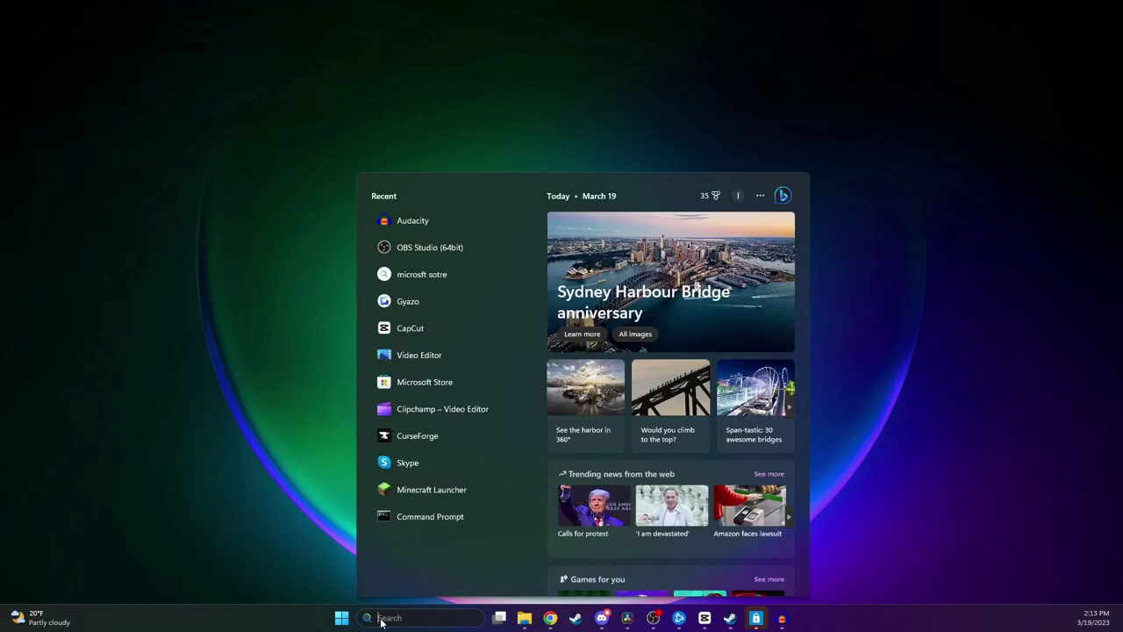
type("store")
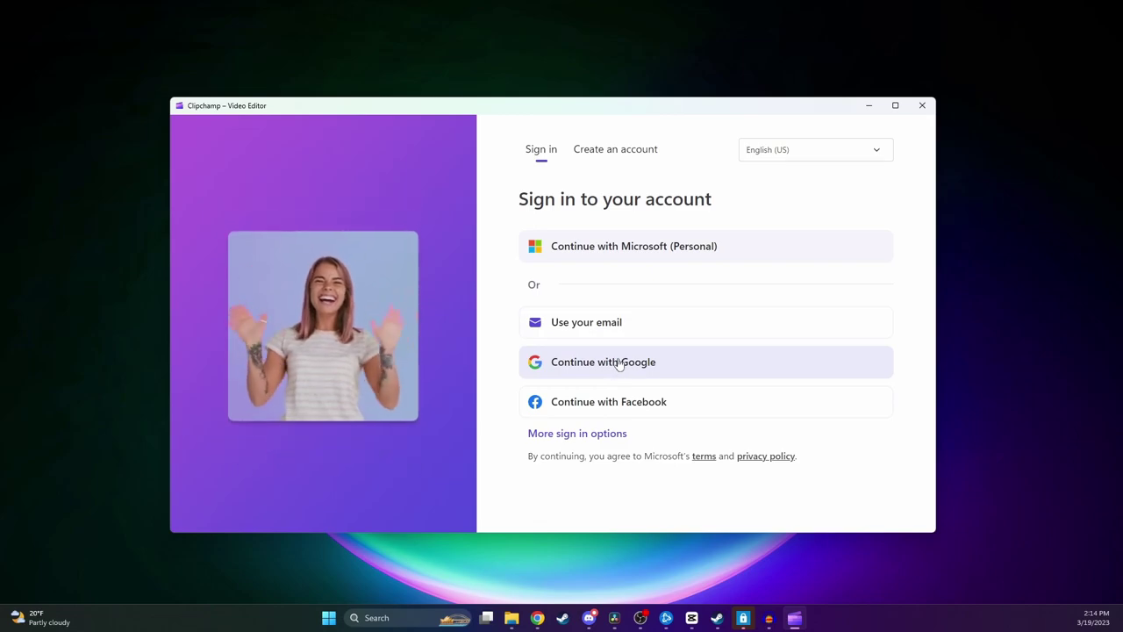
Switch the Clipchamp sign-in page to creating a new account.
left_click(628, 150)
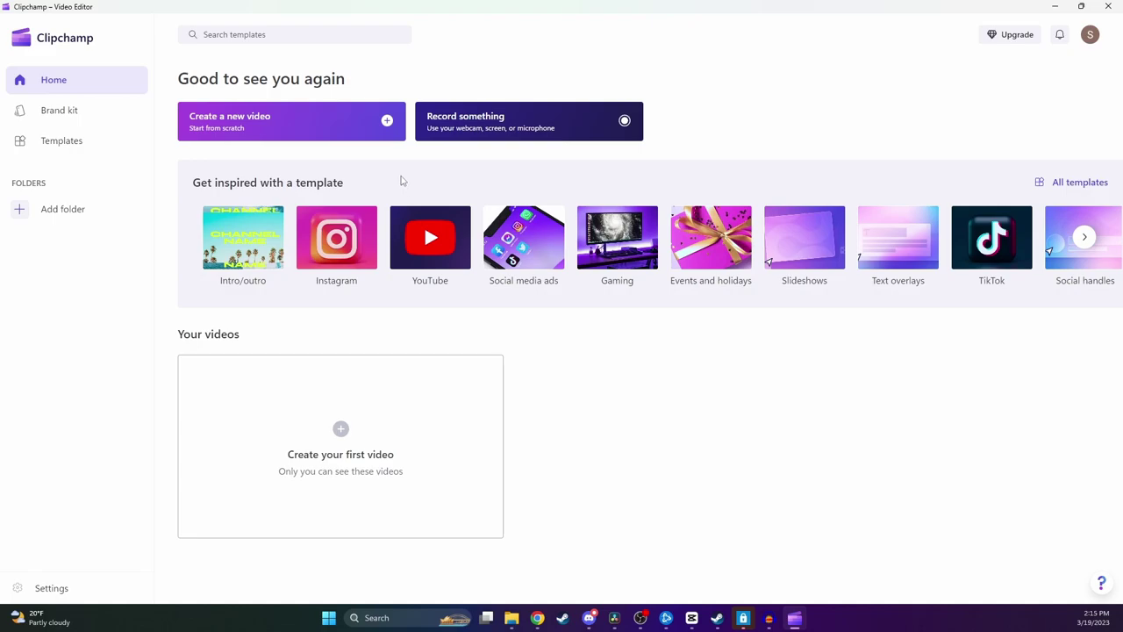
Create a video from scratch and change its Untitled video title to 'combined'.
left_click(363, 125)
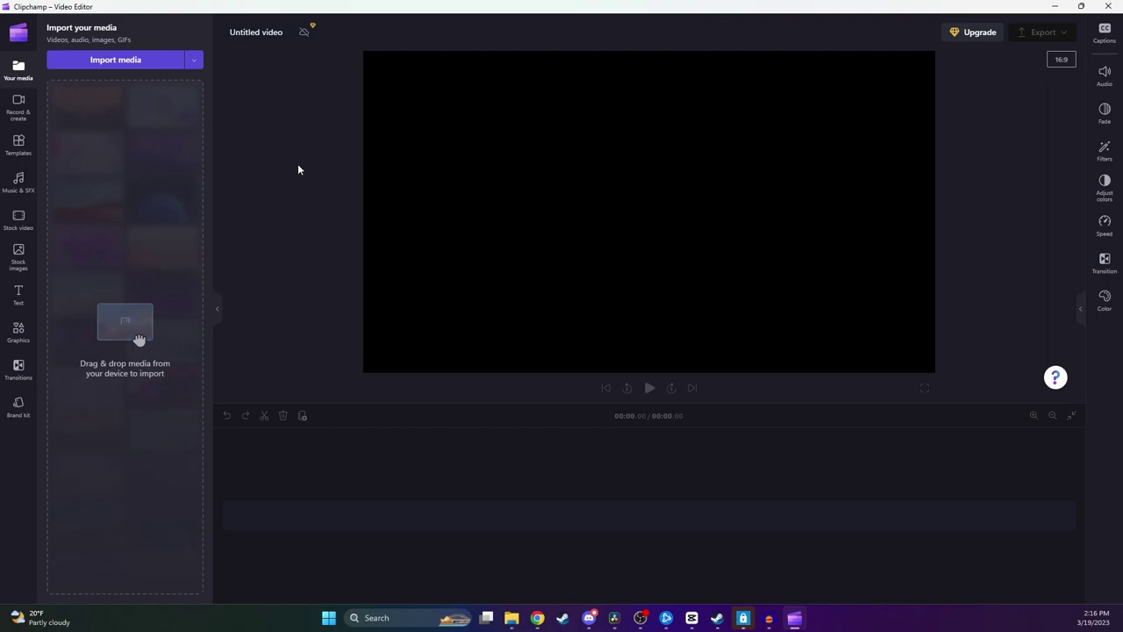
left_click(255, 33)
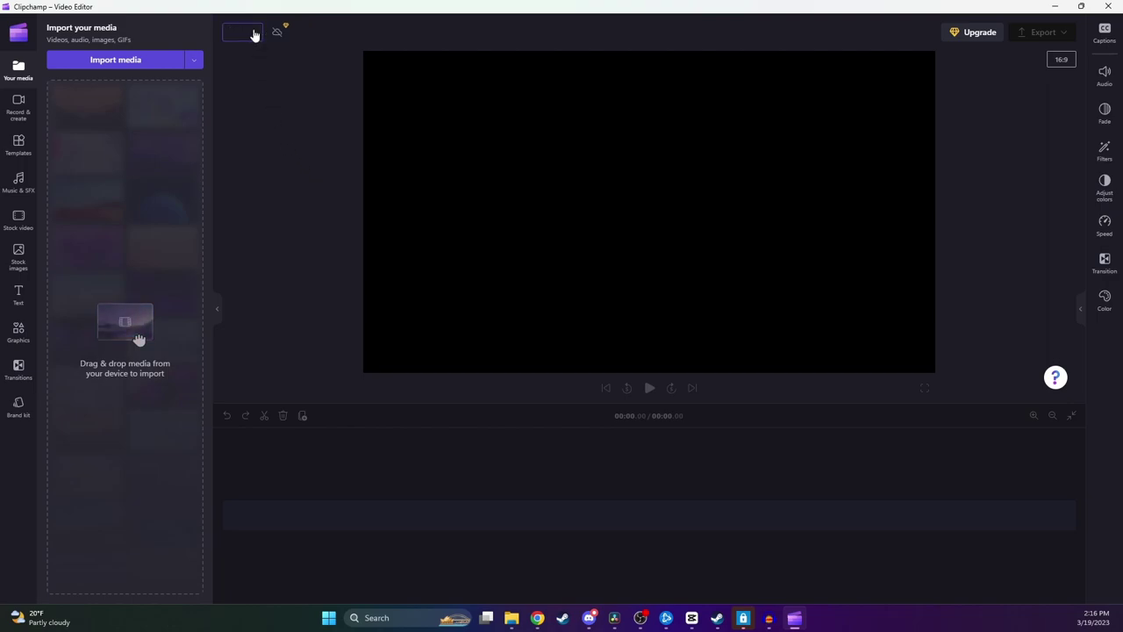
type("combined")
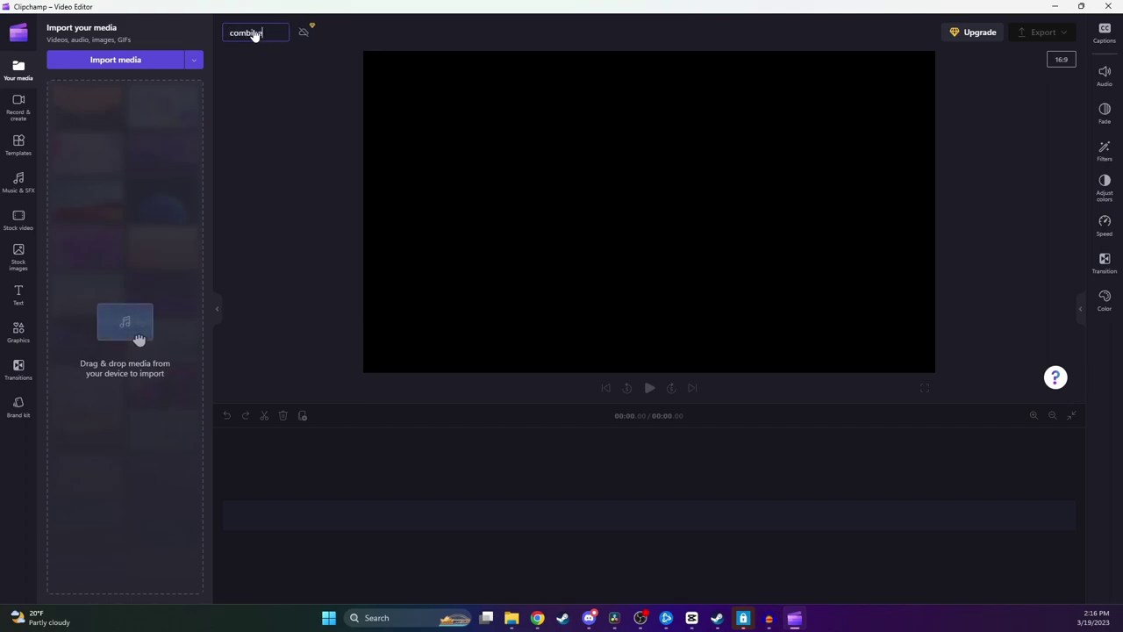
left_click(296, 65)
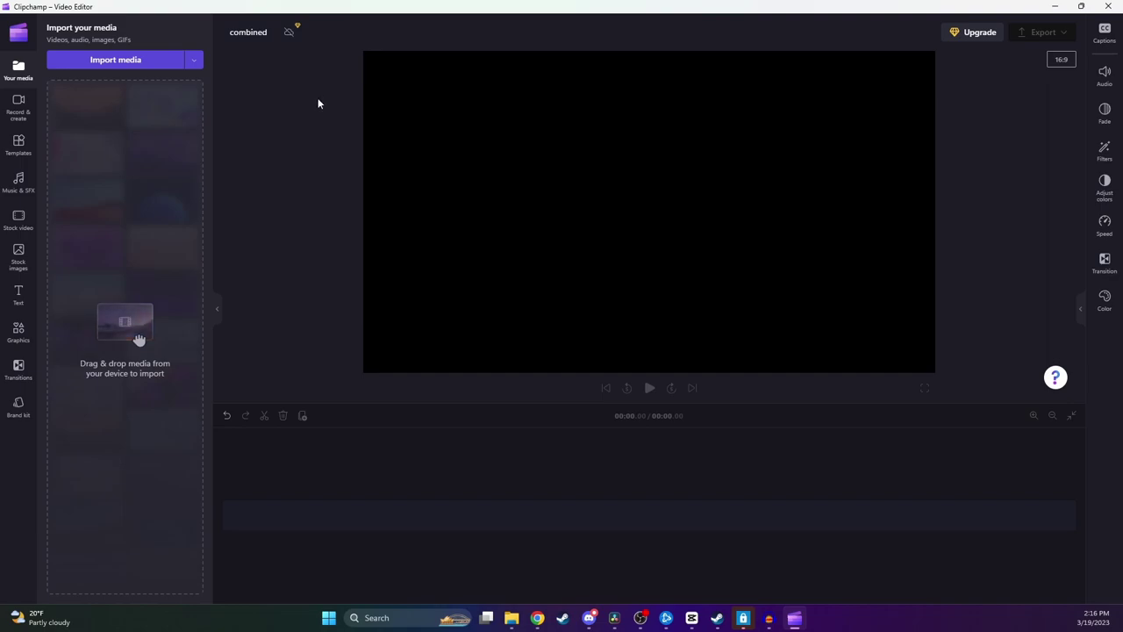
Select video1 and video2 on the desktop and import them into Your media.
key("super+Down")
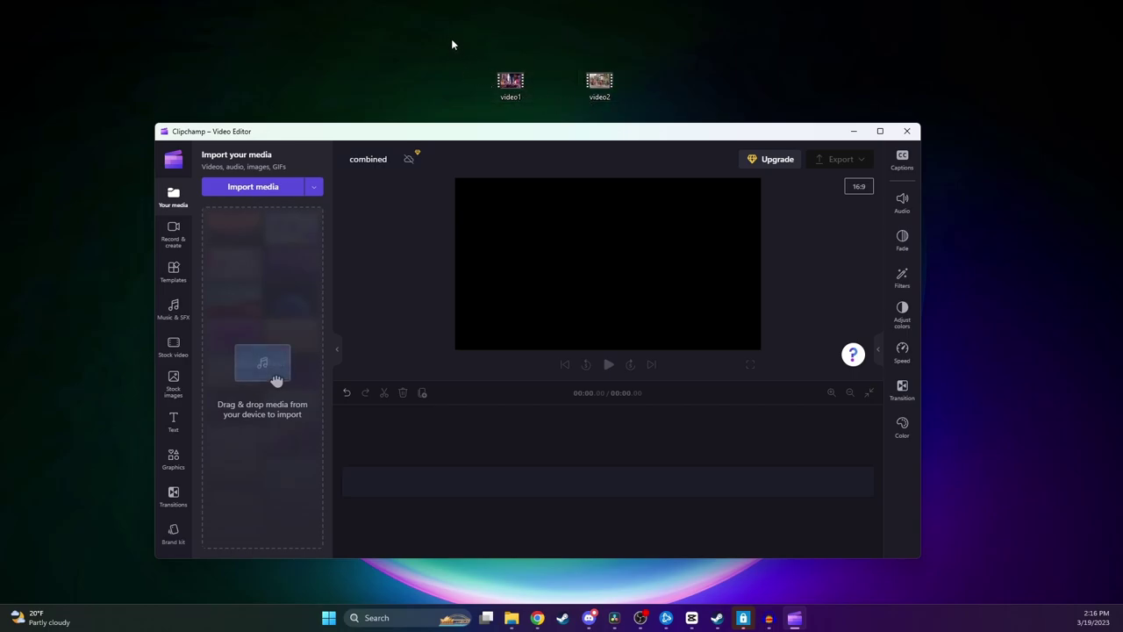
left_click_drag(452, 44, 622, 103)
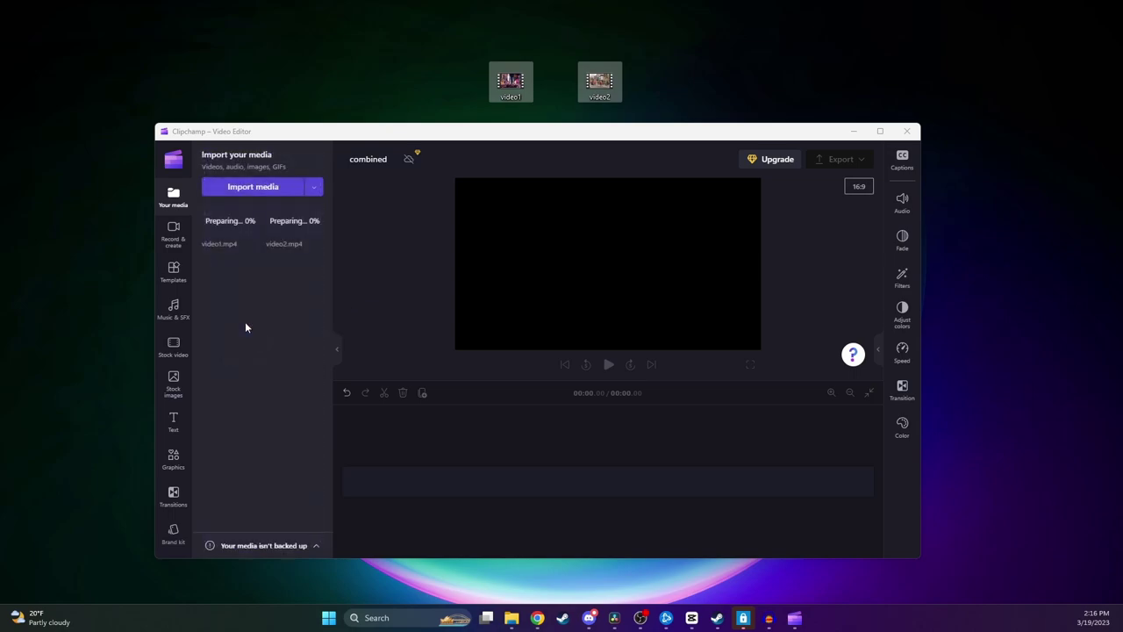
left_click(252, 186)
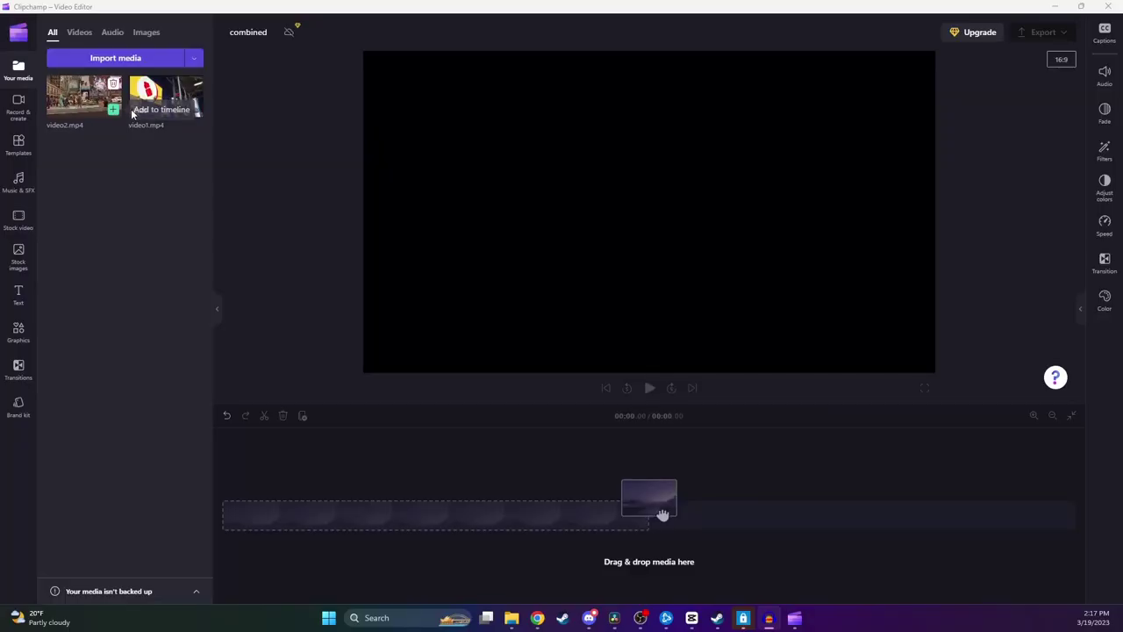
mouse_move(168, 92)
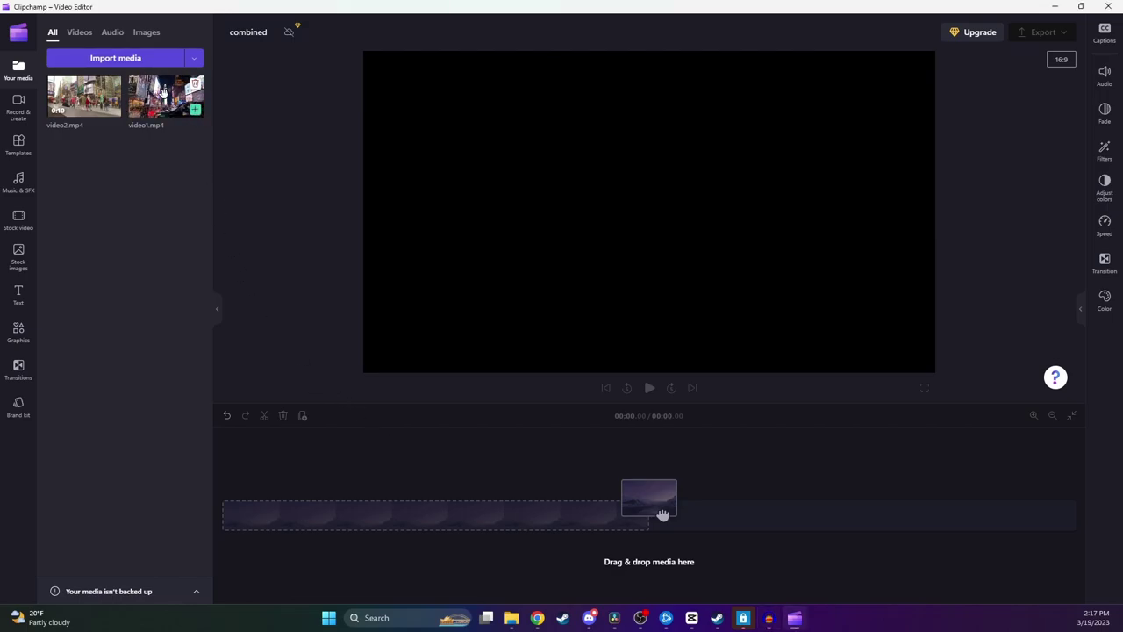
Place video1.mp4 at the start of the timeline and preview it.
left_click_drag(163, 92, 397, 516)
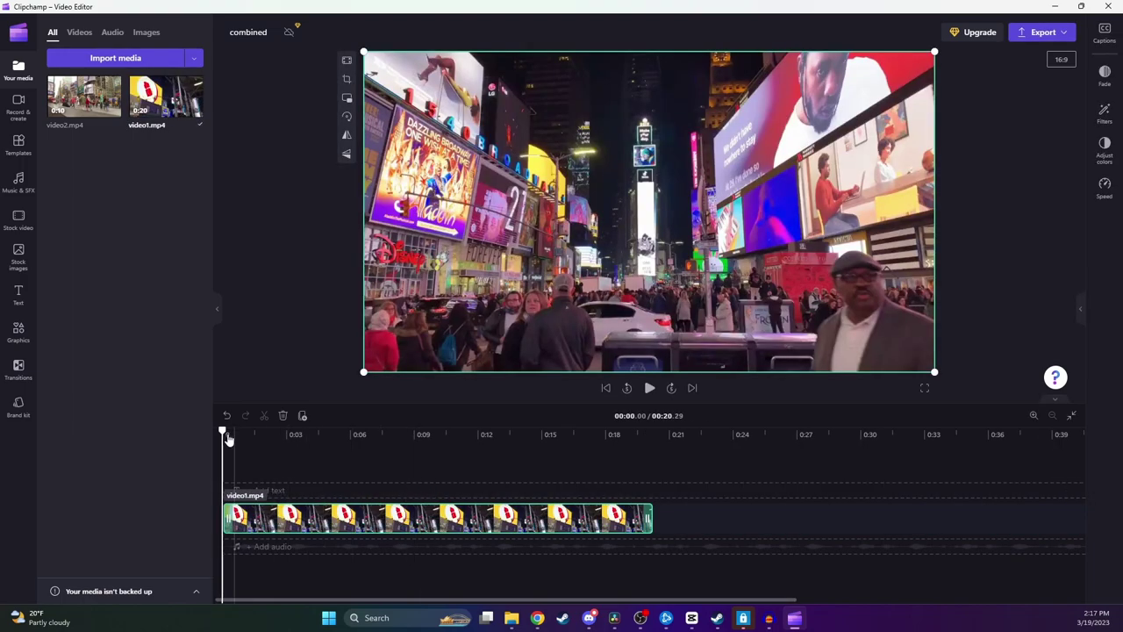
mouse_move(224, 433)
left_mouse_down()
mouse_move(485, 436)
mouse_move(224, 436)
left_mouse_up()
left_click(648, 388)
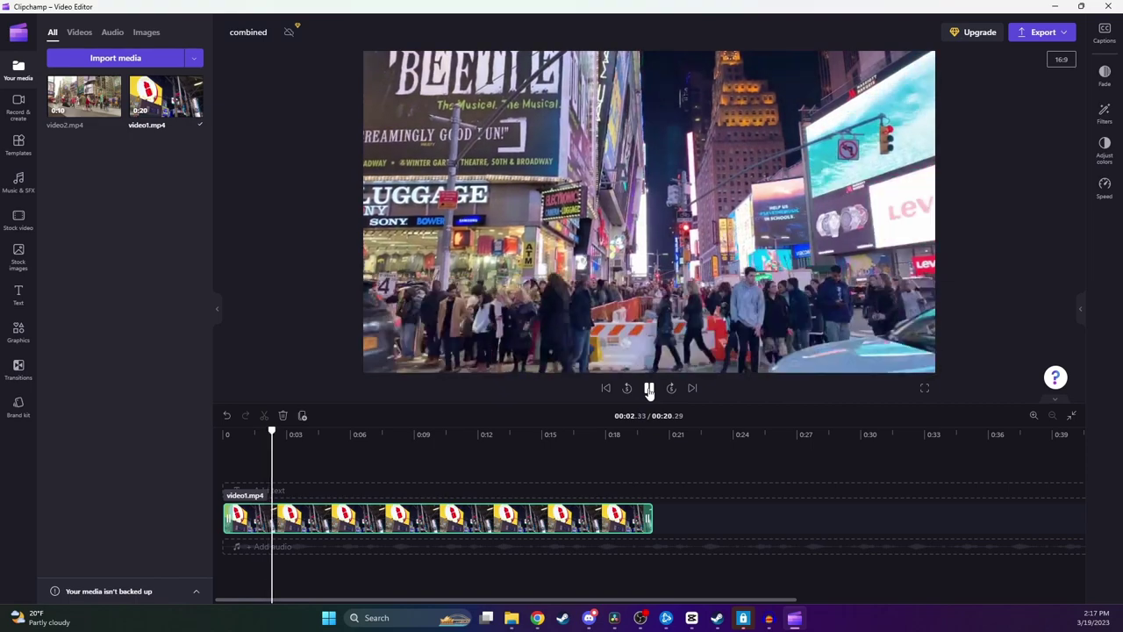
left_click(489, 357)
Add video2.mp4 right after video1 and play across the cut.
mouse_move(95, 107)
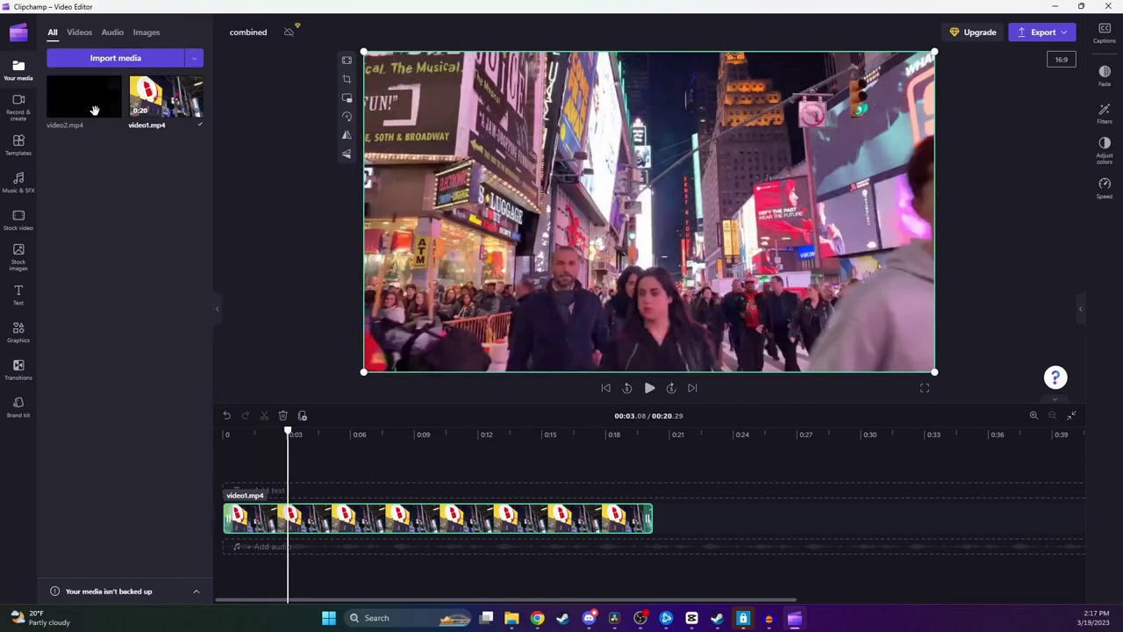
left_click_drag(90, 103, 699, 522)
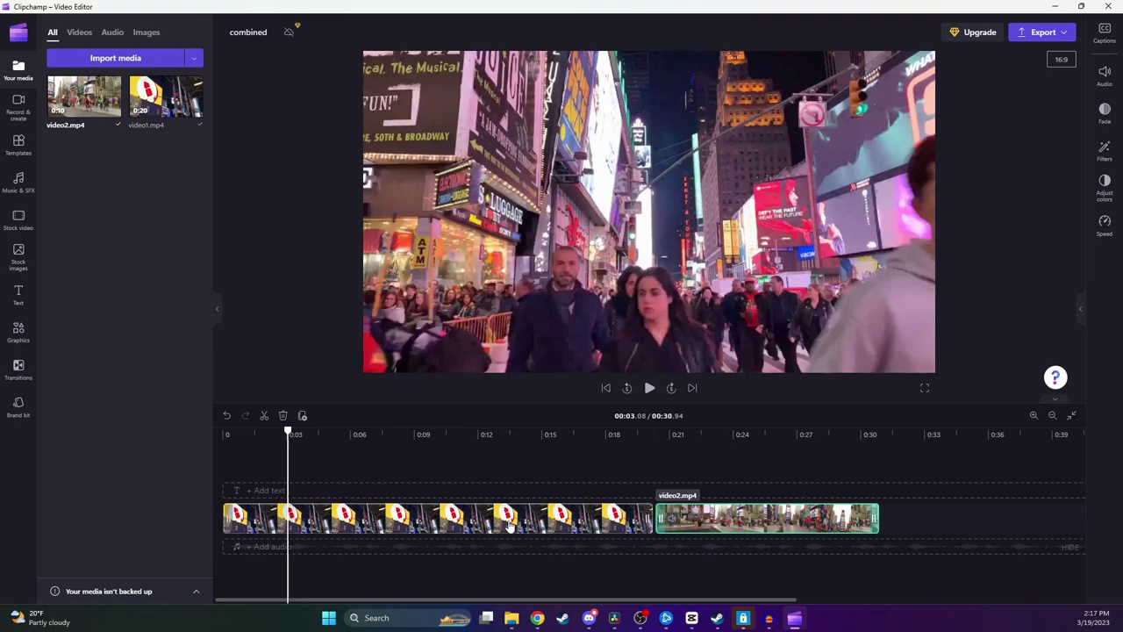
left_click_drag(289, 431, 641, 449)
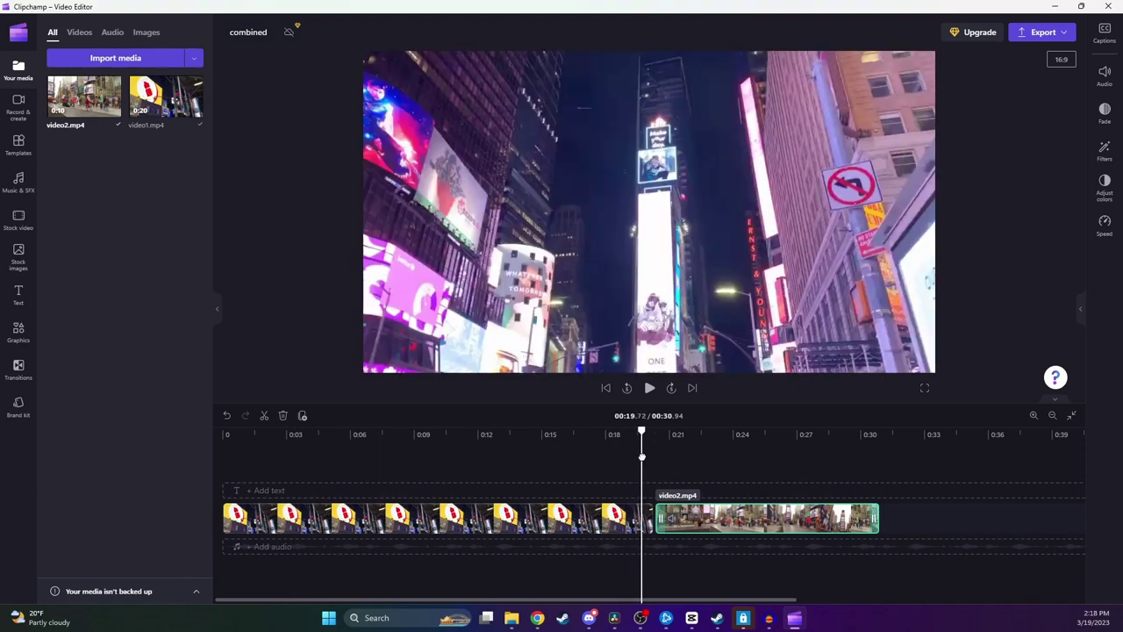
left_click(650, 388)
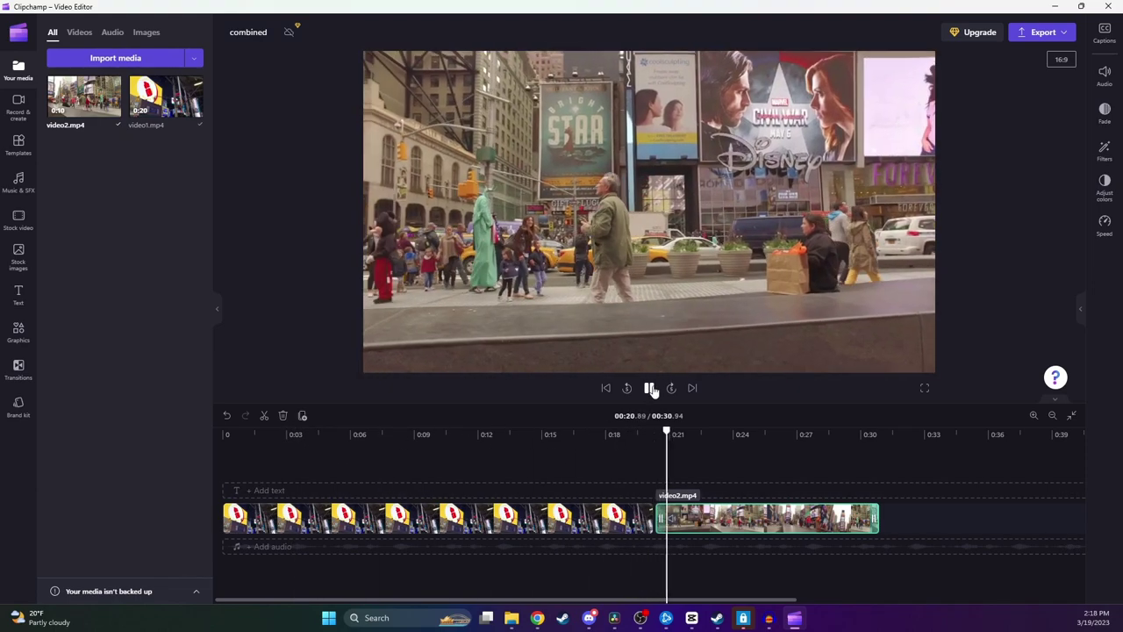
Move video1 after video2 and delete the empty gap at the timeline start.
left_click(651, 389)
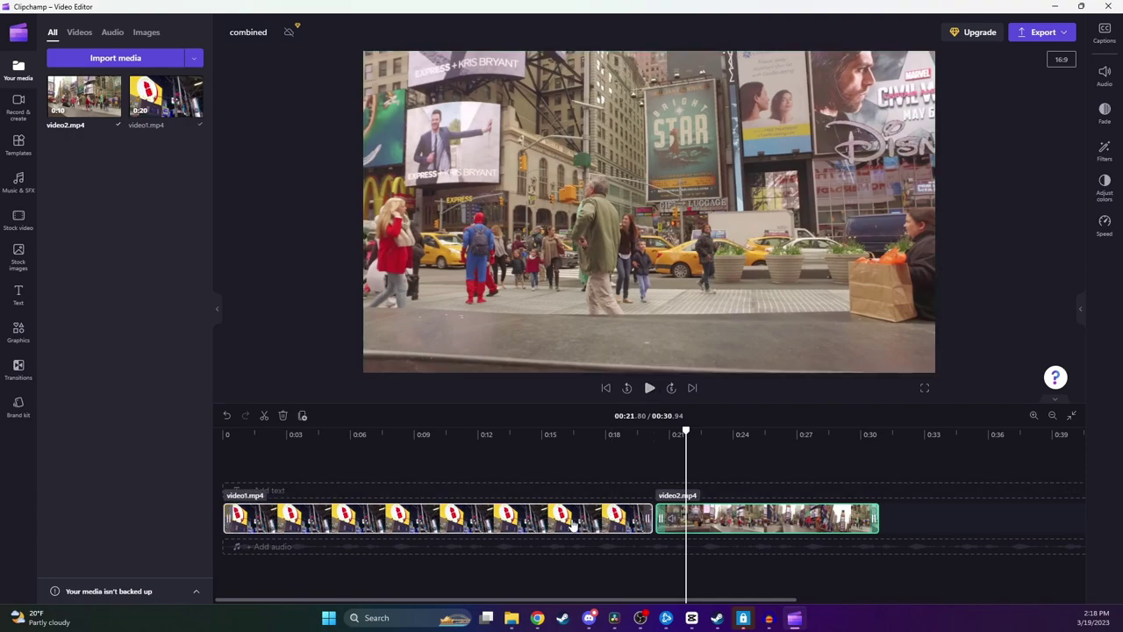
left_click_drag(535, 524, 944, 524)
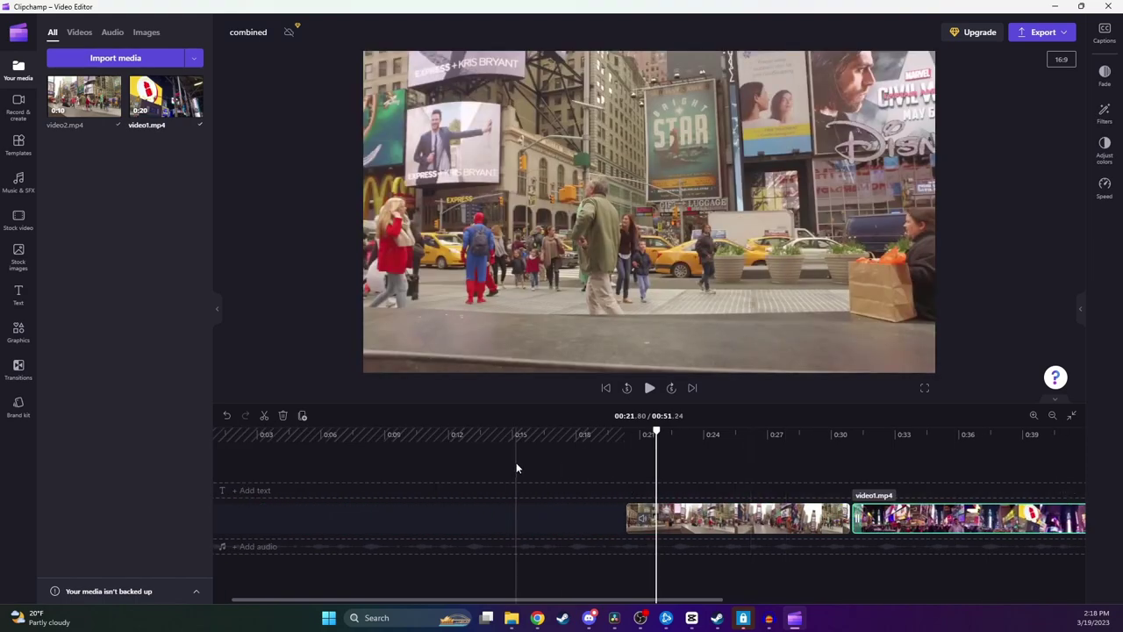
mouse_move(456, 516)
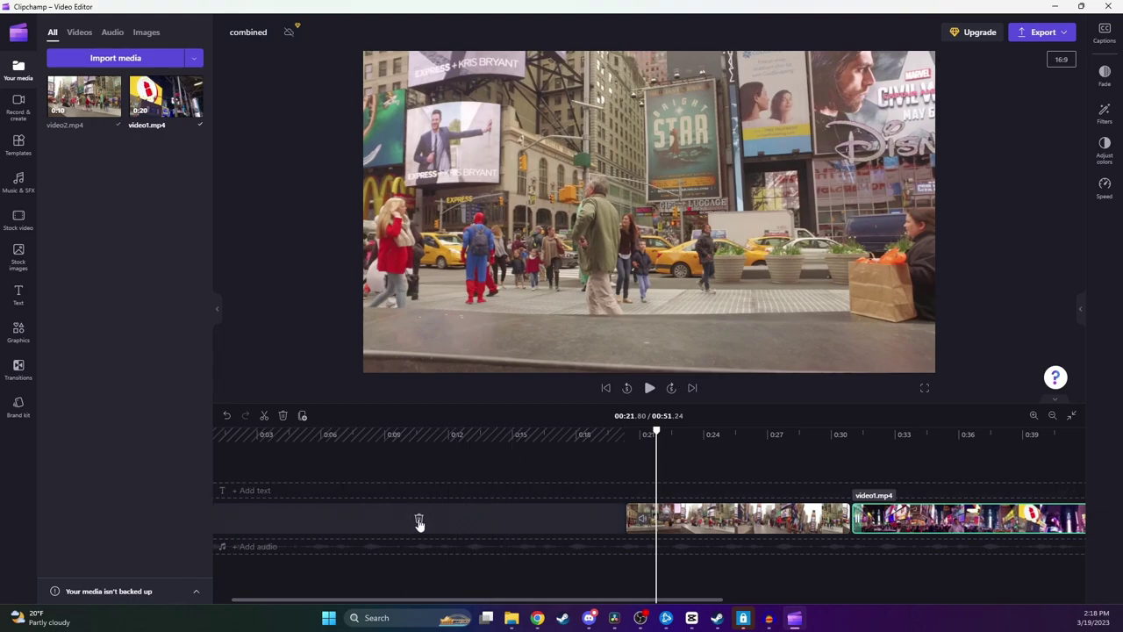
left_click(419, 520)
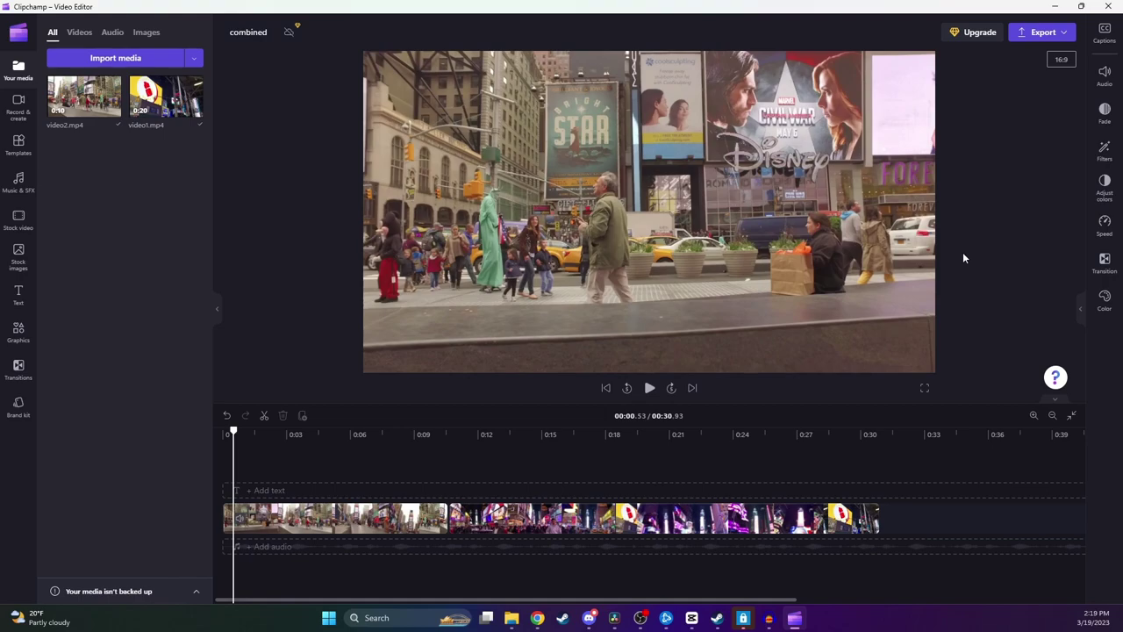
Choose 1080p as the video quality for the export.
left_click(1032, 39)
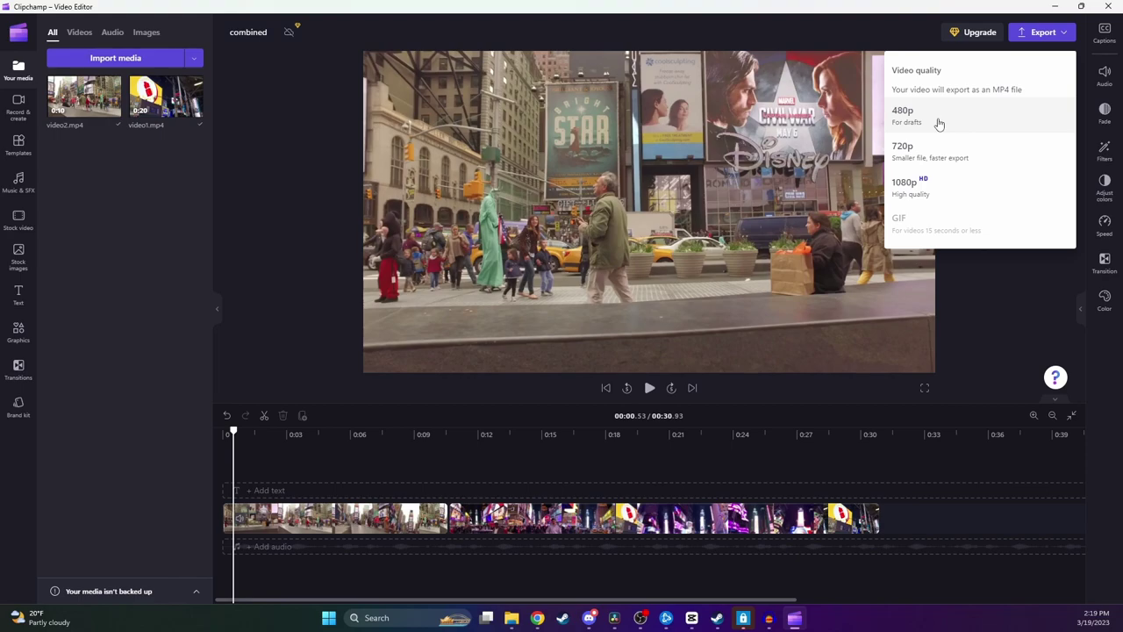
left_click(925, 185)
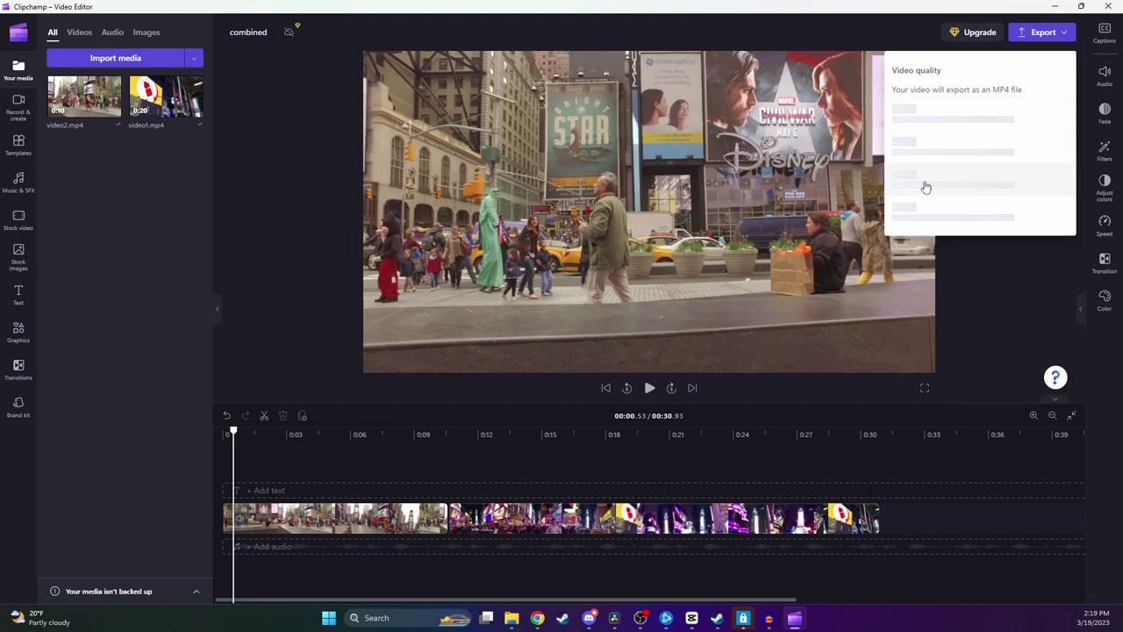